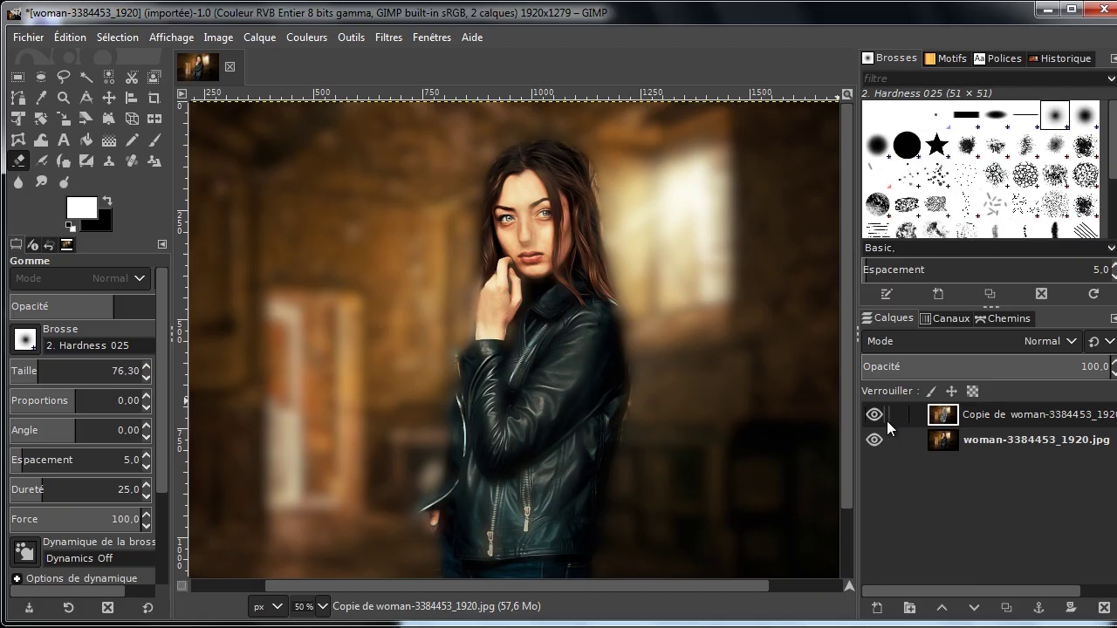
Hide the blurred top layer, then show it again, to compare it with the sharp original
{"action": "left_click", "coordinate": [873, 415]}
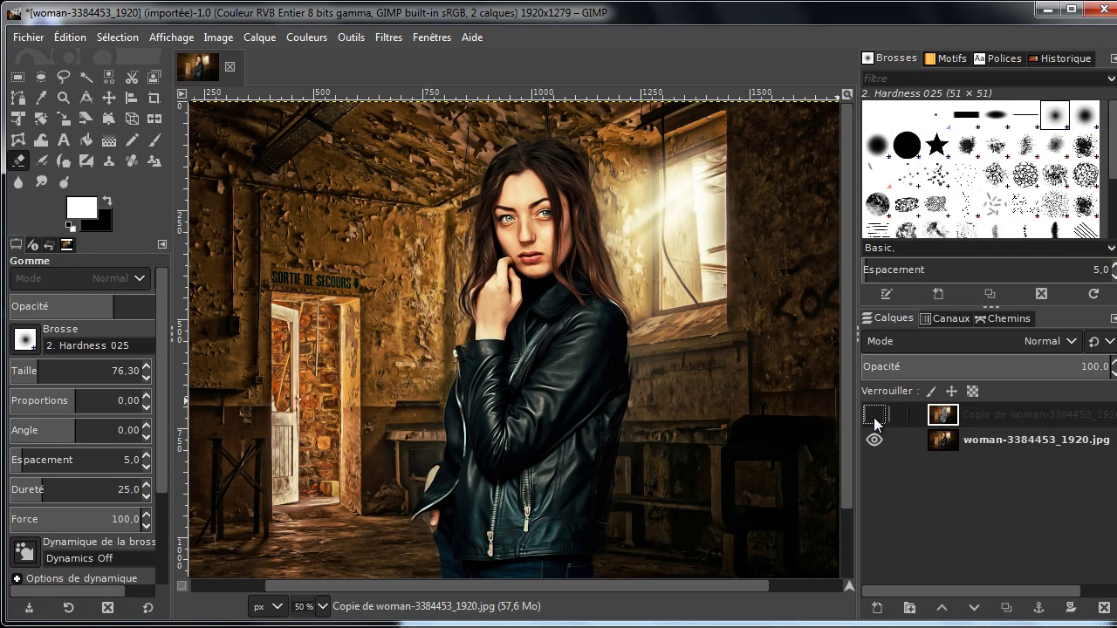
{"action": "left_click", "coordinate": [874, 415]}
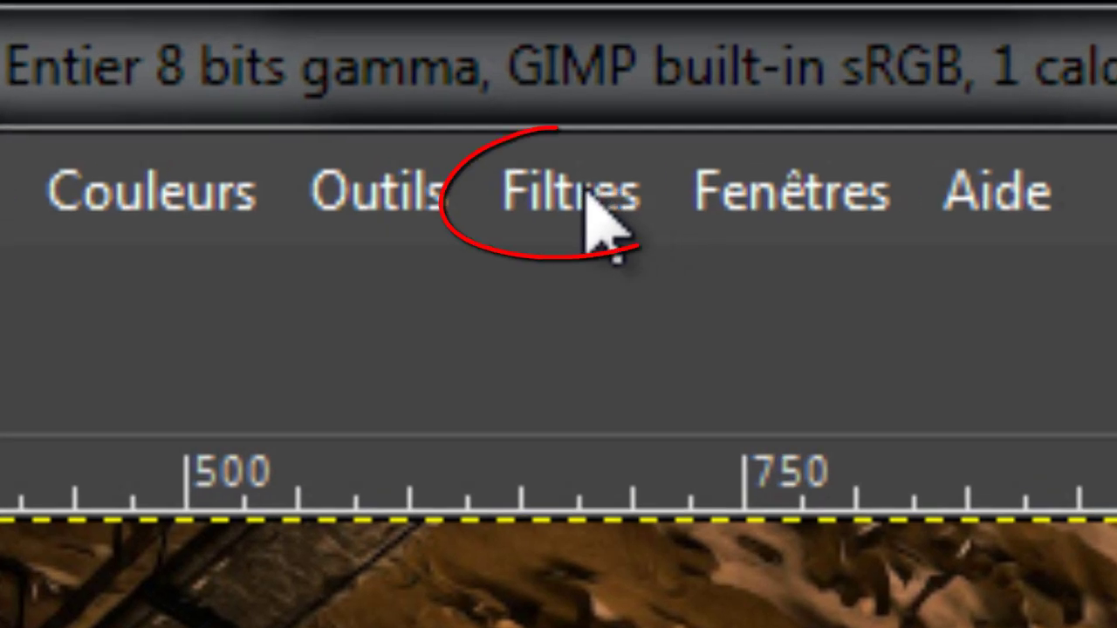
Apply a Gaussian blur with linked X/Y sizes of 13,48 to the whole photo
{"action": "left_click", "coordinate": [588, 197]}
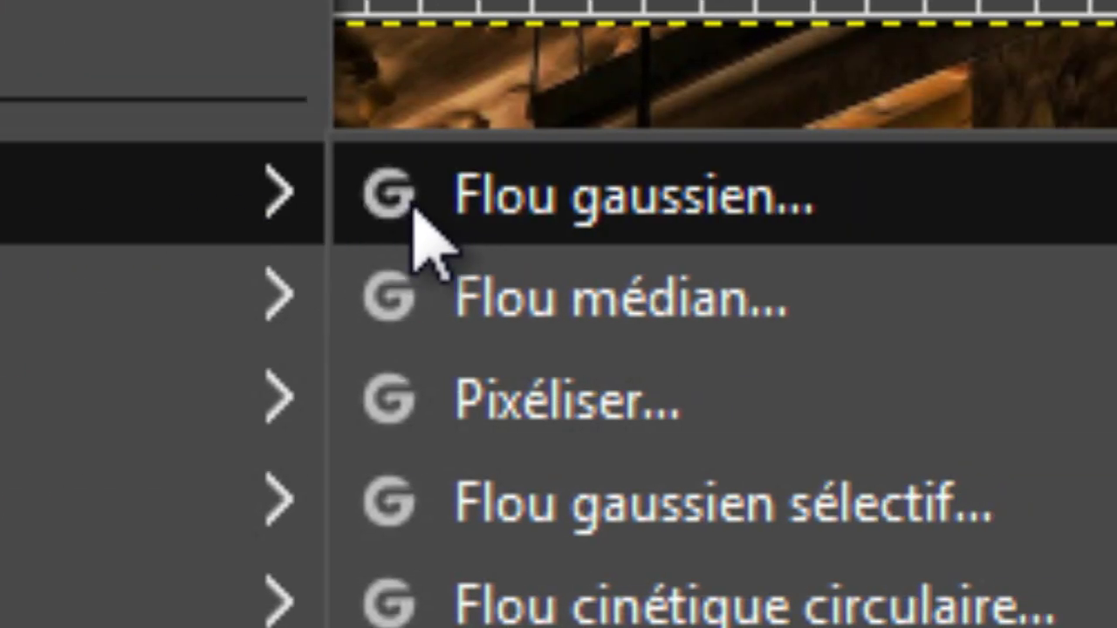
{"action": "mouse_move", "coordinate": [488, 194]}
{"action": "left_click", "coordinate": [299, 200]}
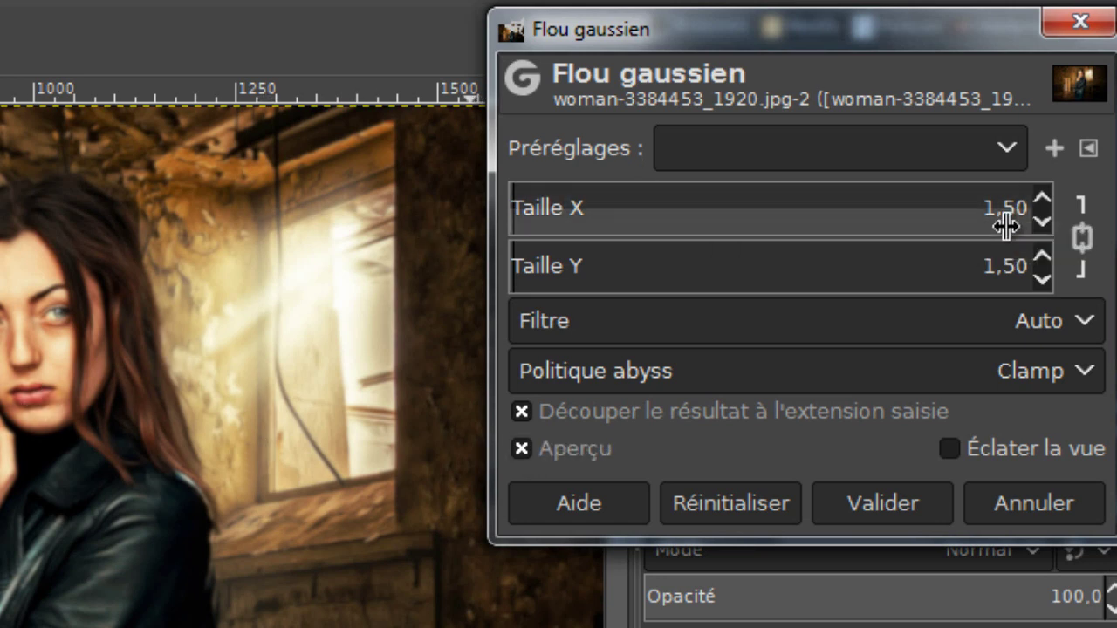
{"action": "left_click", "coordinate": [1079, 237]}
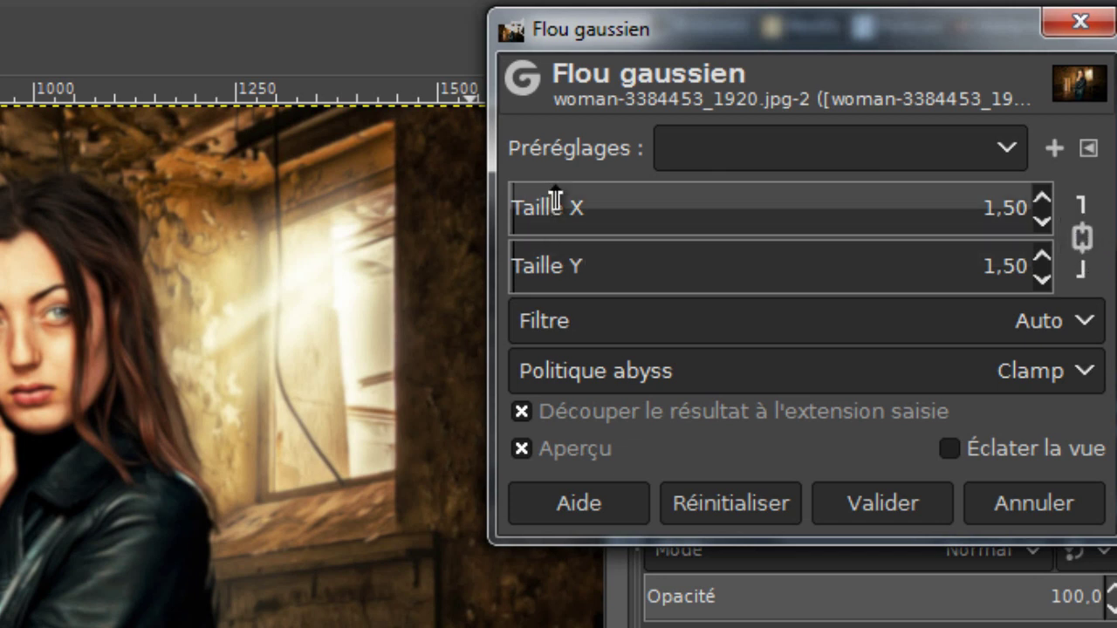
{"action": "left_click", "coordinate": [536, 201]}
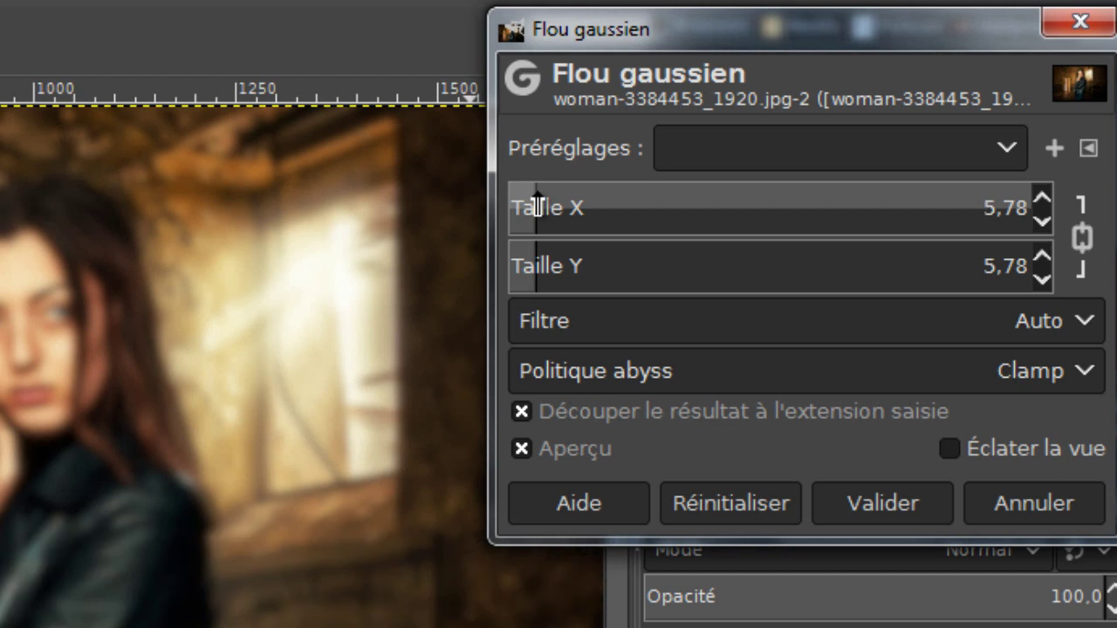
{"action": "left_click_drag", "start_coordinate": [537, 207], "coordinate": [870, 208]}
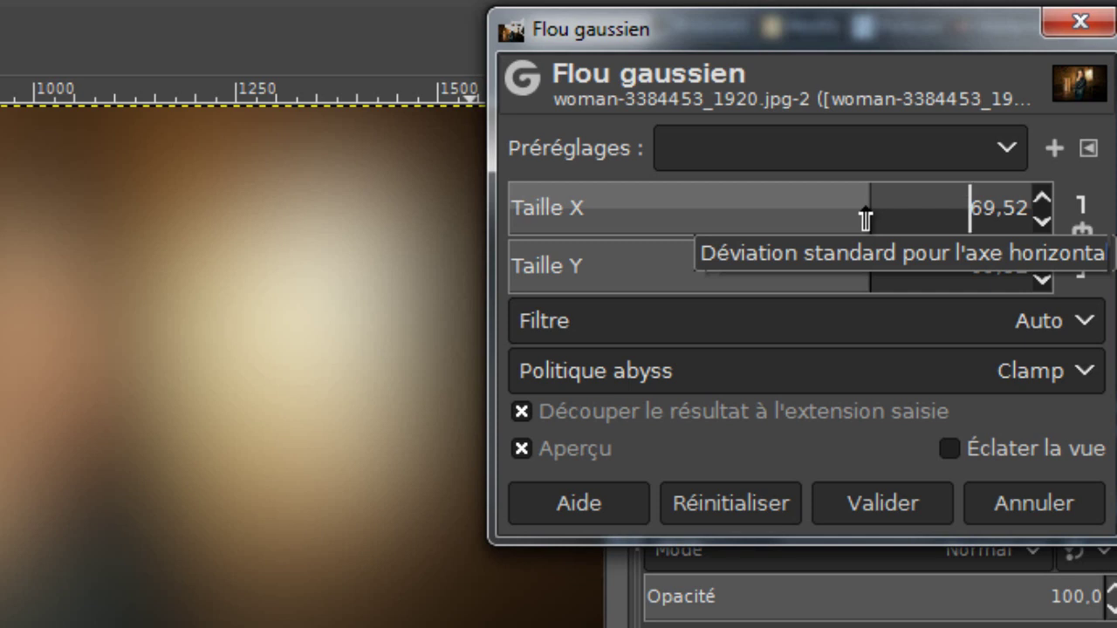
{"action": "left_click_drag", "start_coordinate": [870, 204], "coordinate": [1009, 207]}
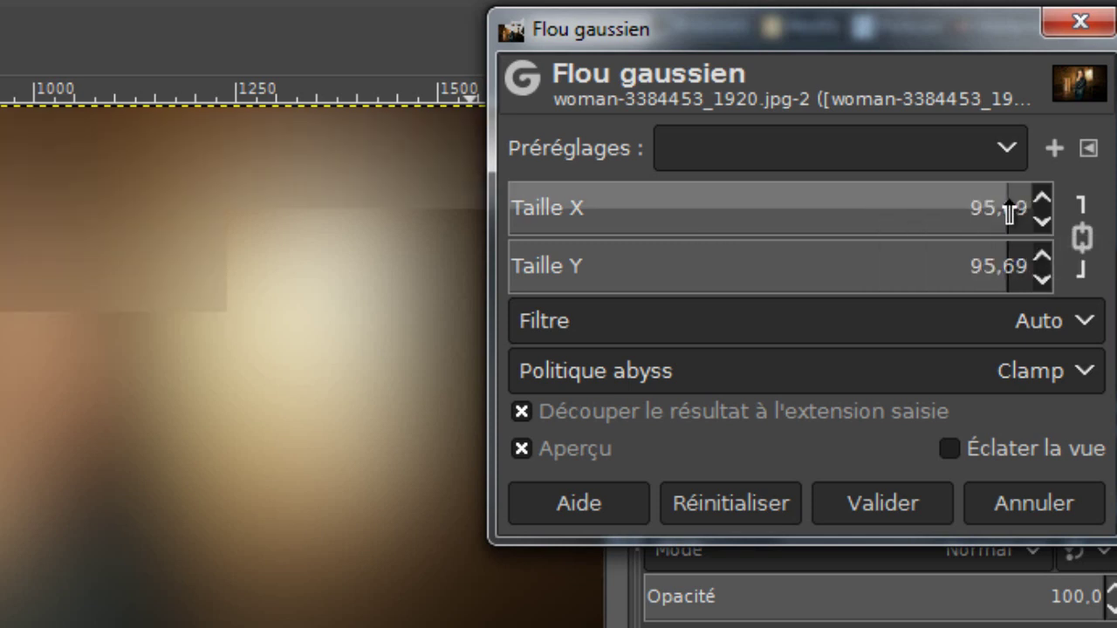
{"action": "mouse_move", "coordinate": [842, 215]}
{"action": "left_mouse_down"}
{"action": "mouse_move", "coordinate": [620, 229]}
{"action": "mouse_move", "coordinate": [571, 219]}
{"action": "mouse_move", "coordinate": [573, 208]}
{"action": "mouse_move", "coordinate": [517, 214]}
{"action": "mouse_move", "coordinate": [600, 220]}
{"action": "mouse_move", "coordinate": [577, 218]}
{"action": "left_mouse_up"}
{"action": "left_click", "coordinate": [550, 207]}
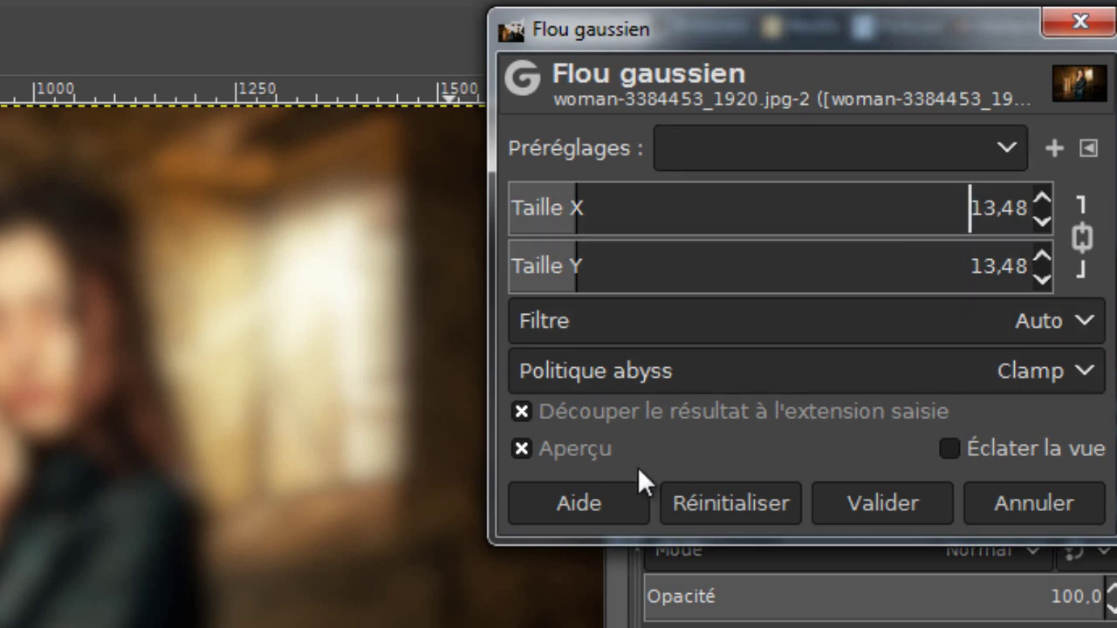
{"action": "left_click", "coordinate": [872, 497]}
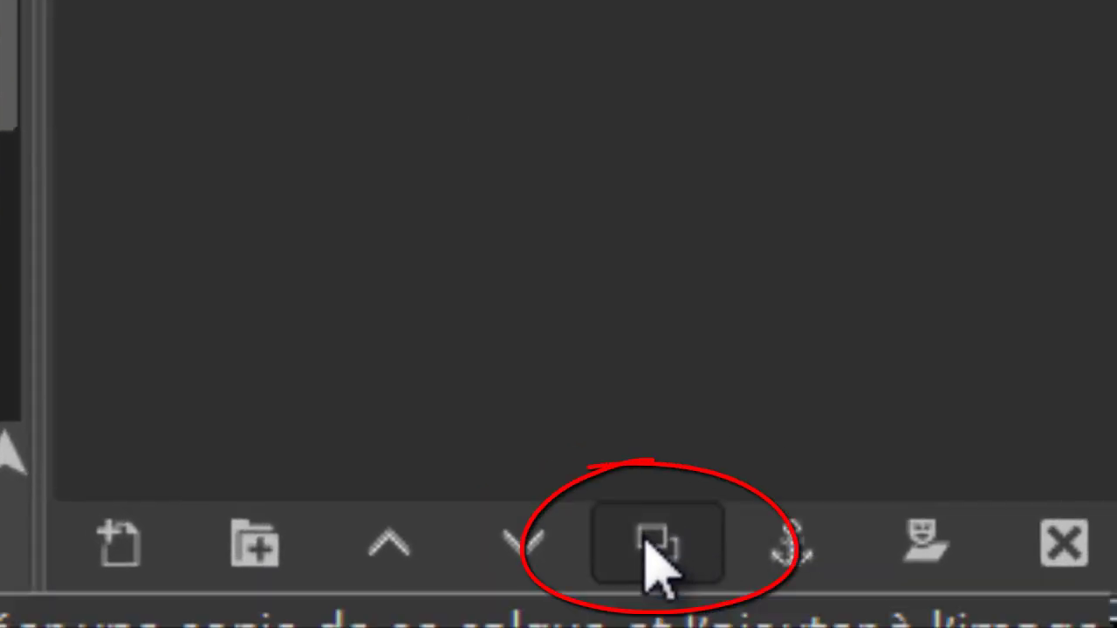
Duplicate the sharp woman-3384453_1920.jpg layer so a copy sits above the original
{"action": "left_click", "coordinate": [705, 554]}
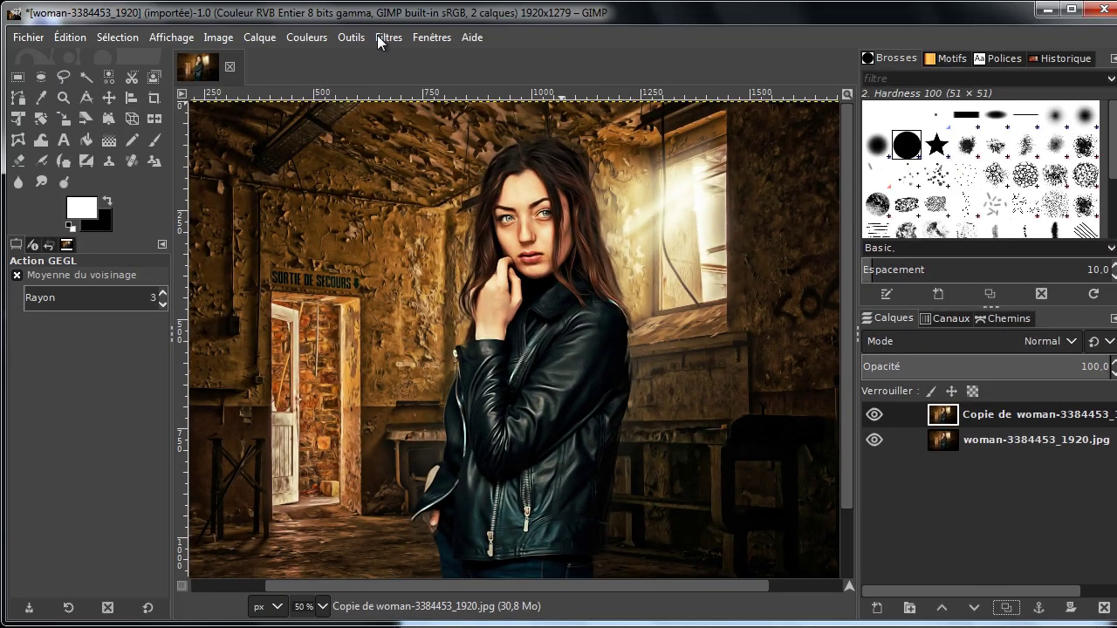
{"action": "left_click", "coordinate": [377, 35]}
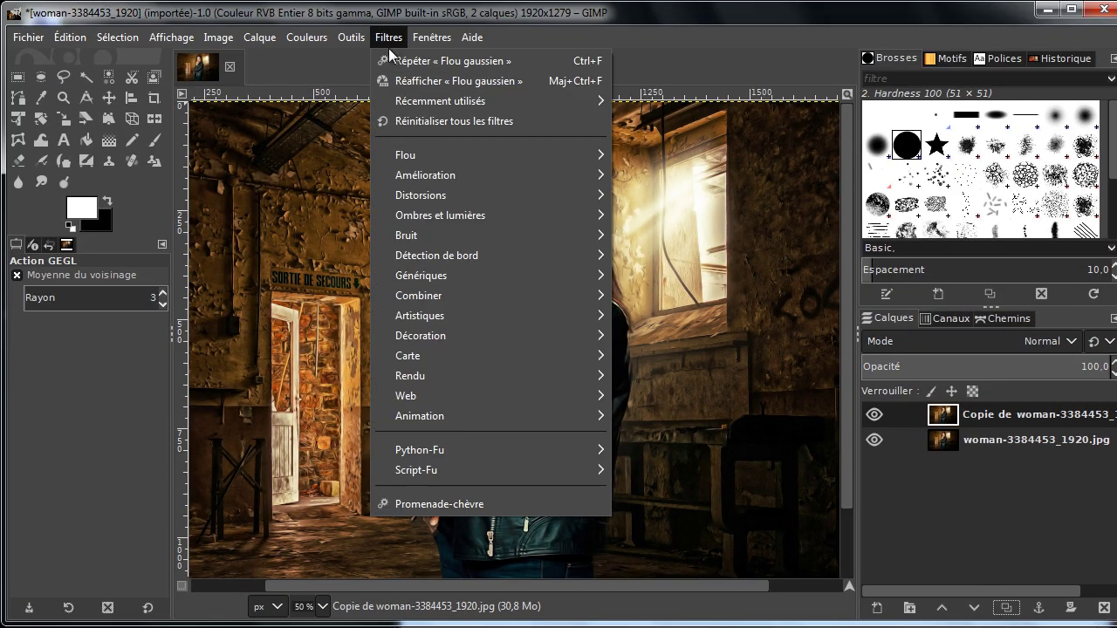
{"action": "mouse_move", "coordinate": [405, 156]}
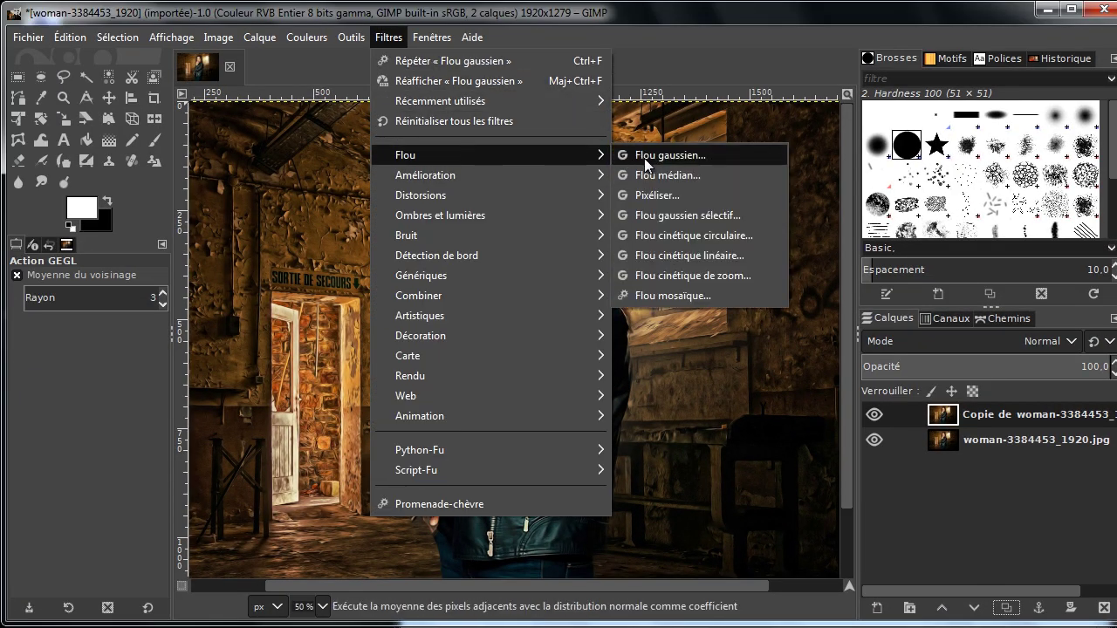
Gaussian-blur the copy layer at about 13, then toggle its visibility to compare with the original
{"action": "left_click", "coordinate": [653, 159]}
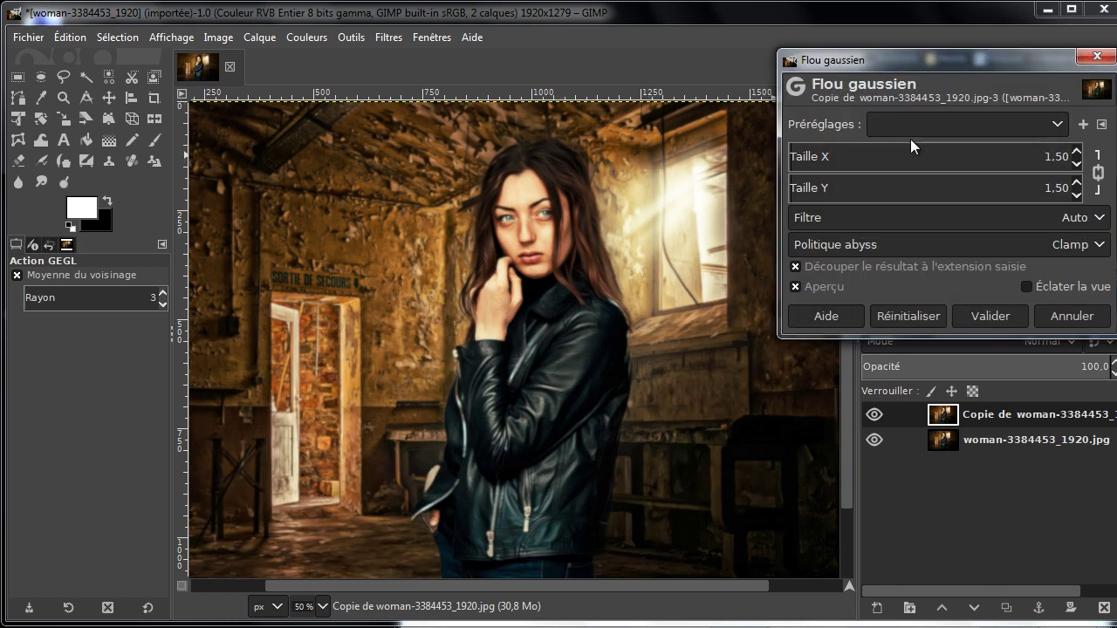
{"action": "left_click_drag", "start_coordinate": [940, 161], "coordinate": [825, 164]}
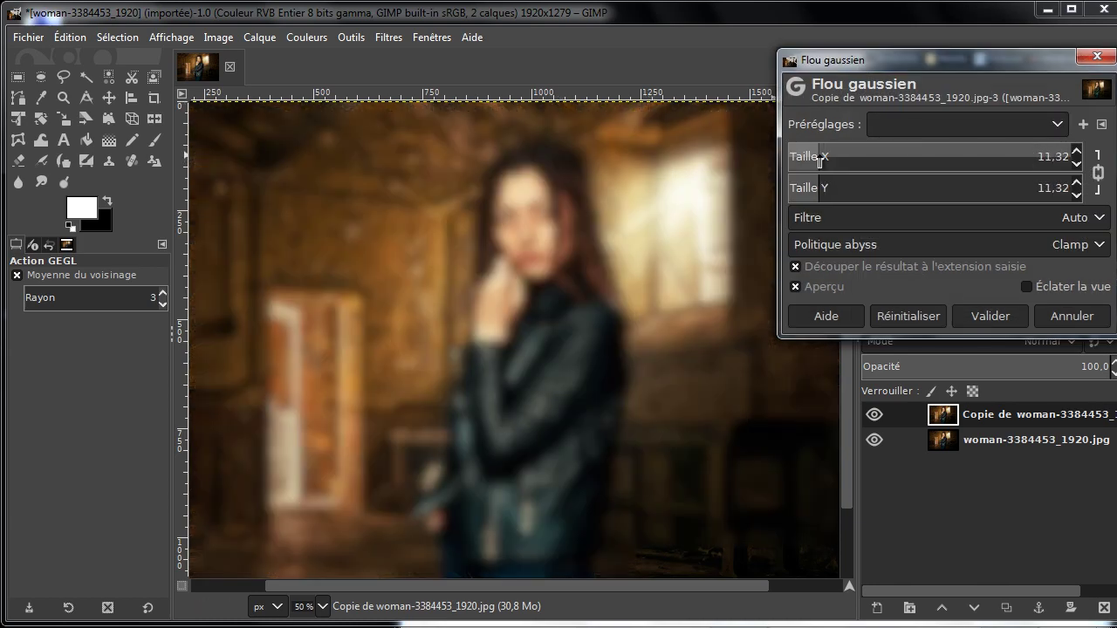
{"action": "left_click", "coordinate": [971, 313]}
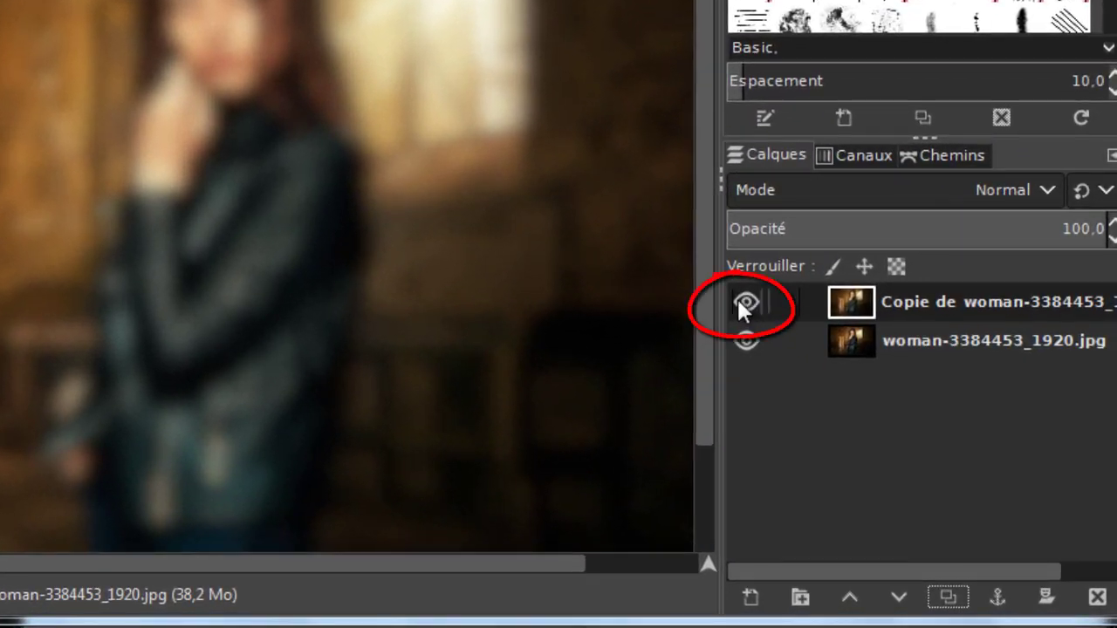
{"action": "left_click", "coordinate": [745, 303]}
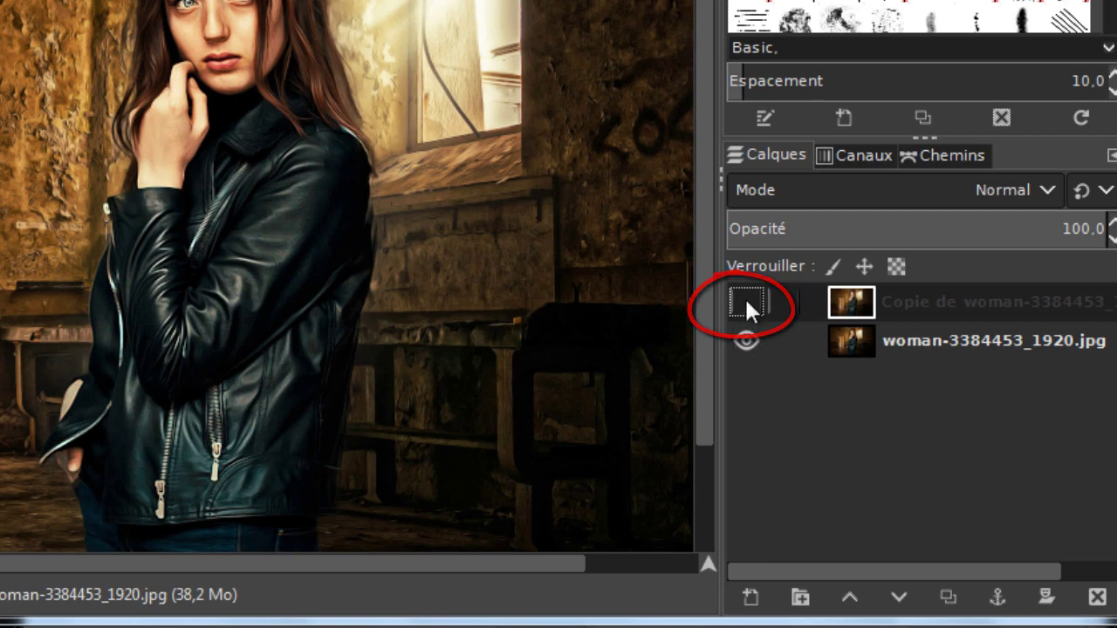
{"action": "left_click", "coordinate": [744, 301]}
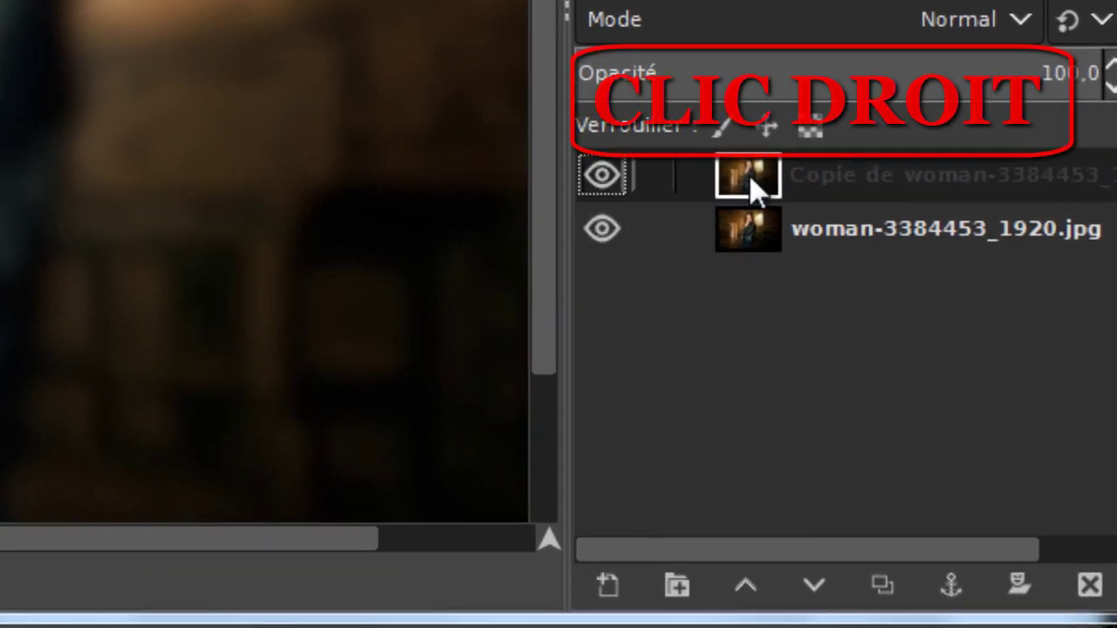
Add an alpha channel to the blurred copy and erase its jacket area with a Hardness 025 brush, size 291
{"action": "right_click", "coordinate": [750, 187]}
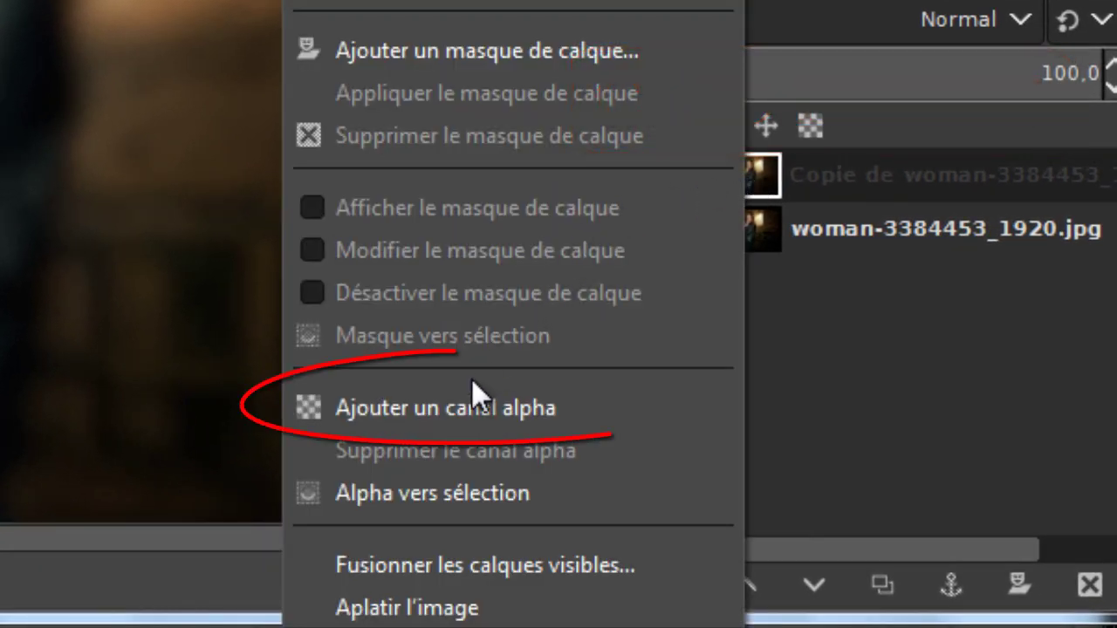
{"action": "left_click", "coordinate": [446, 407]}
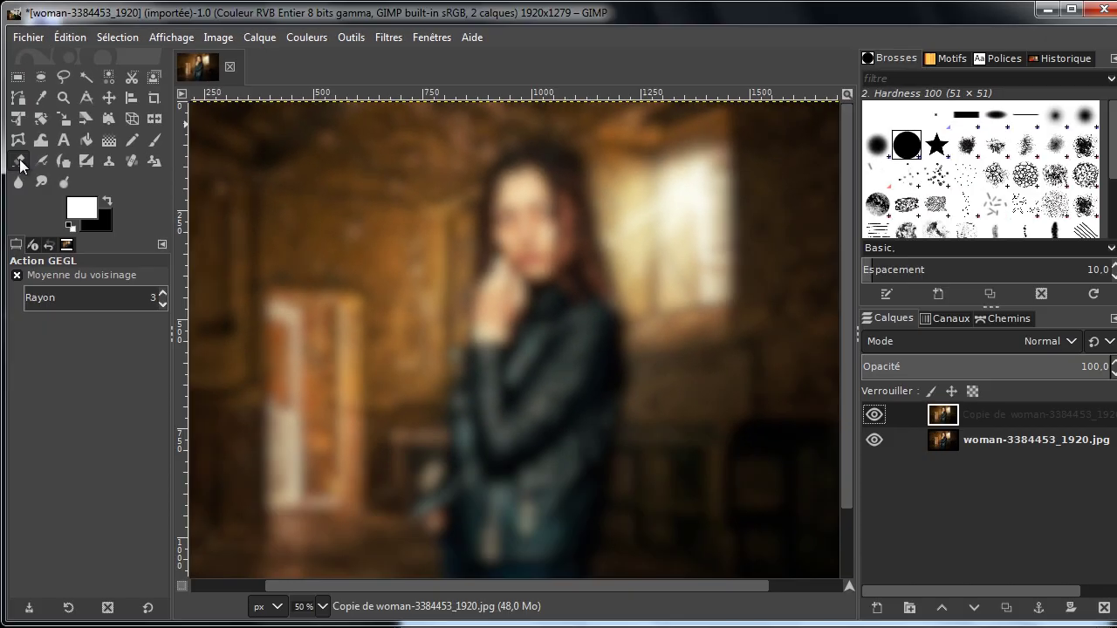
{"action": "left_click", "coordinate": [18, 161]}
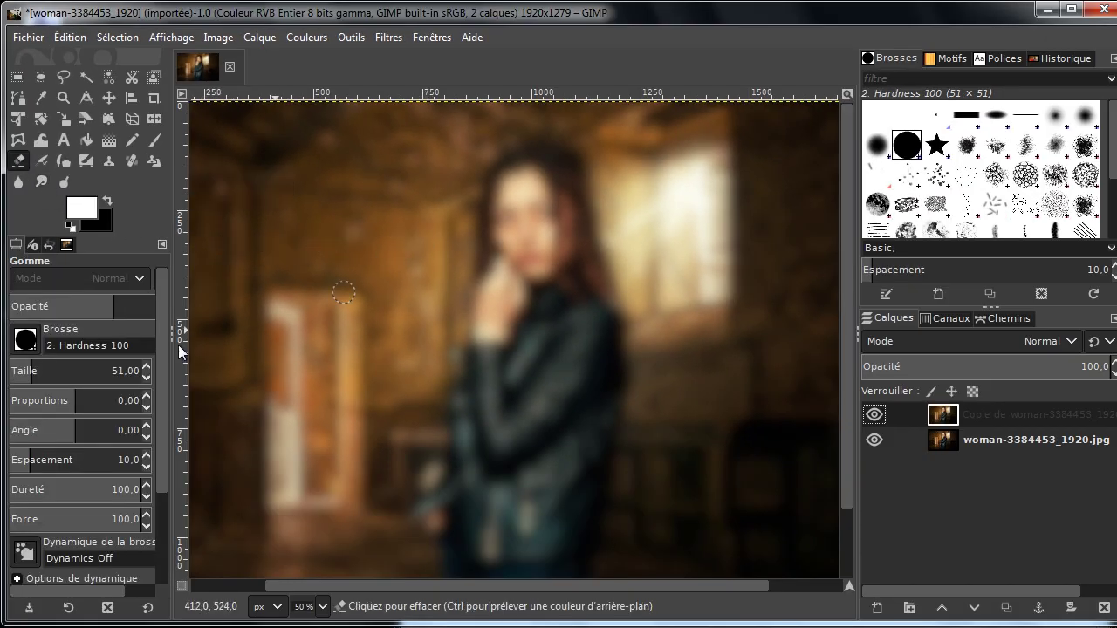
{"action": "left_click_drag", "start_coordinate": [31, 371], "coordinate": [106, 371]}
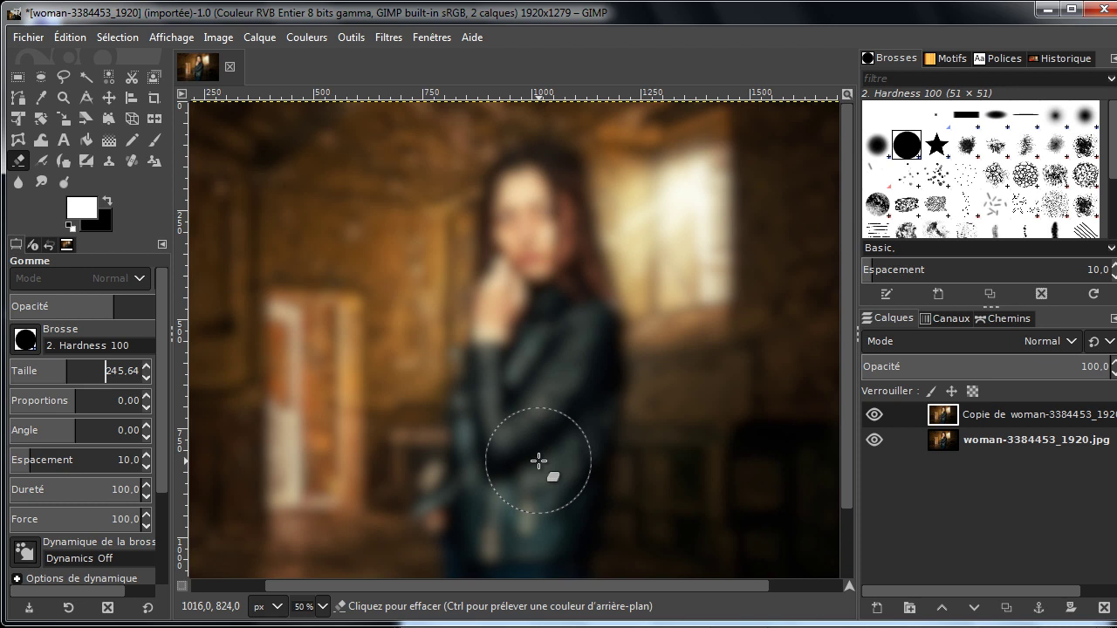
{"action": "left_click", "coordinate": [26, 339]}
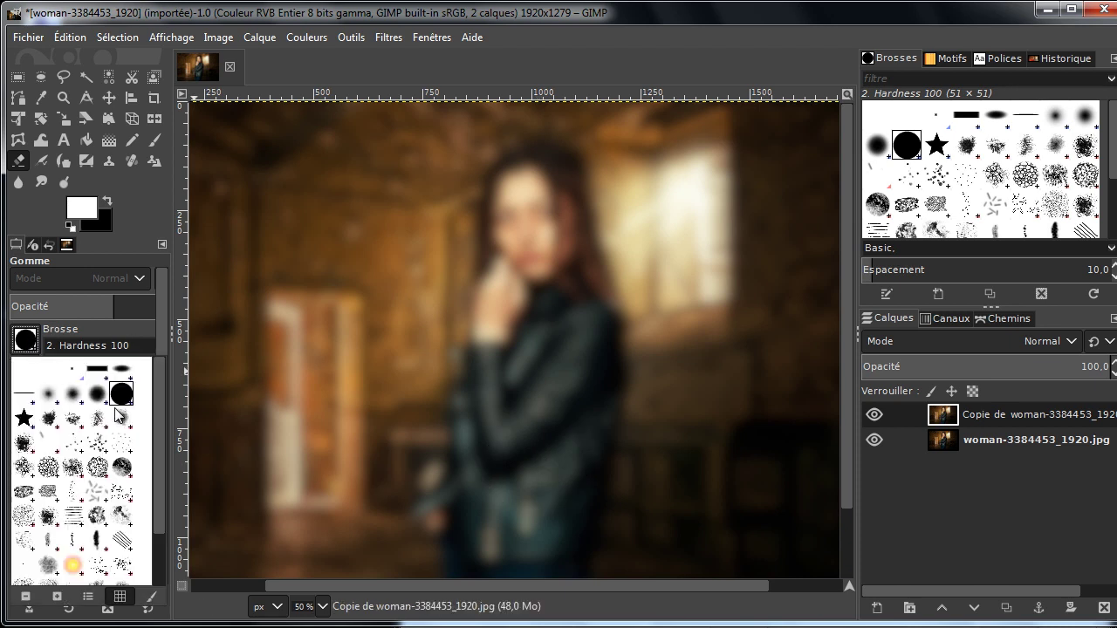
{"action": "left_click", "coordinate": [50, 399]}
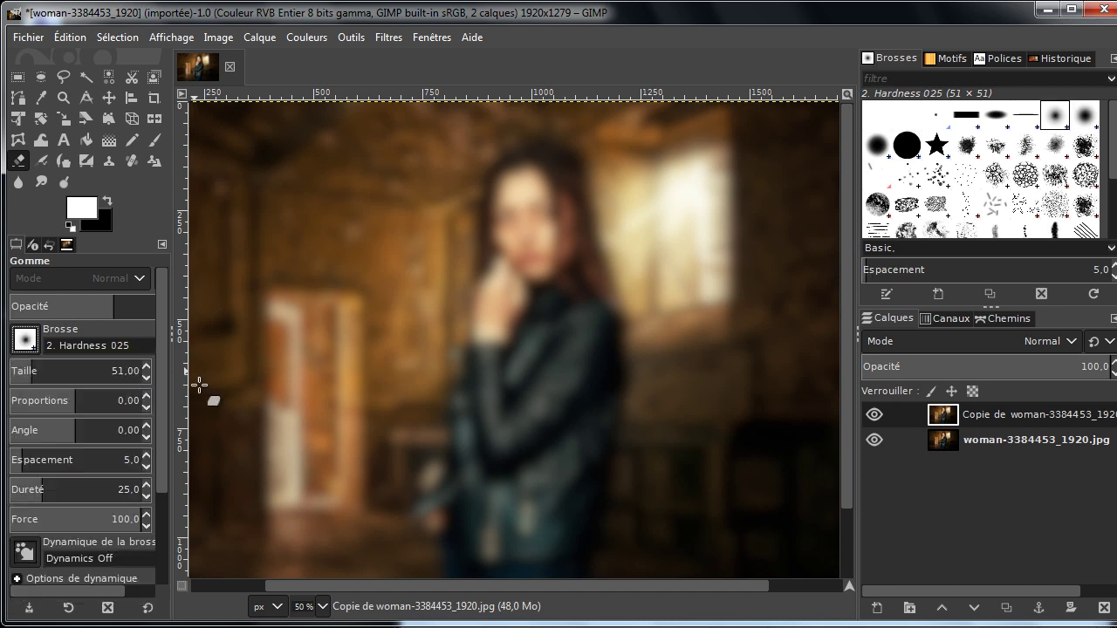
{"action": "left_click_drag", "start_coordinate": [19, 374], "coordinate": [105, 374]}
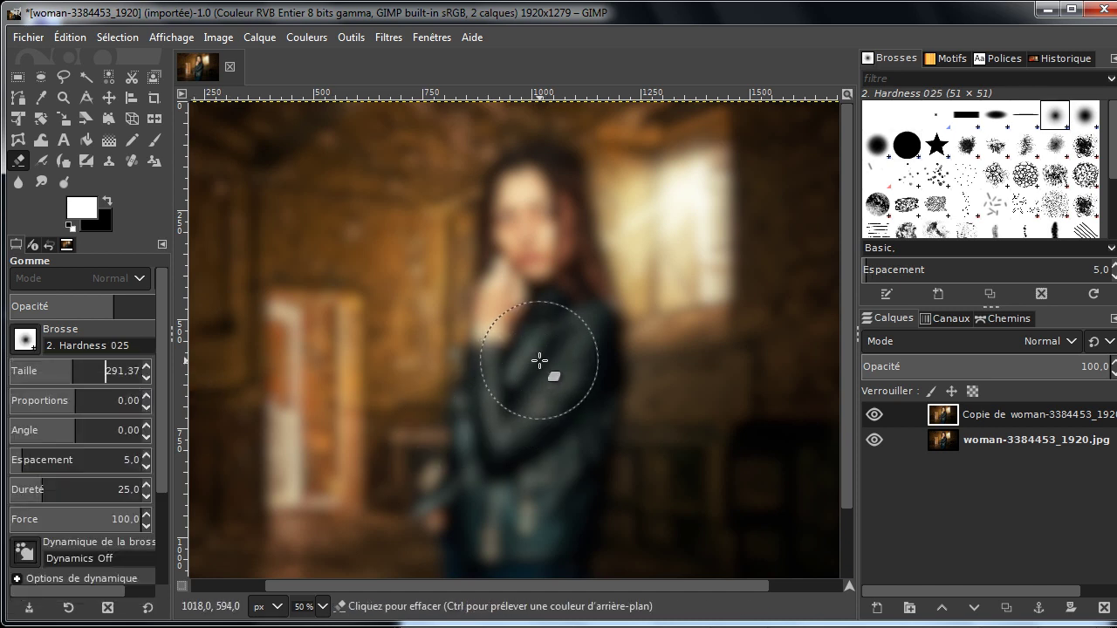
{"action": "mouse_move", "coordinate": [539, 360]}
{"action": "left_mouse_down"}
{"action": "mouse_move", "coordinate": [522, 550]}
{"action": "mouse_move", "coordinate": [530, 253]}
{"action": "left_mouse_up"}
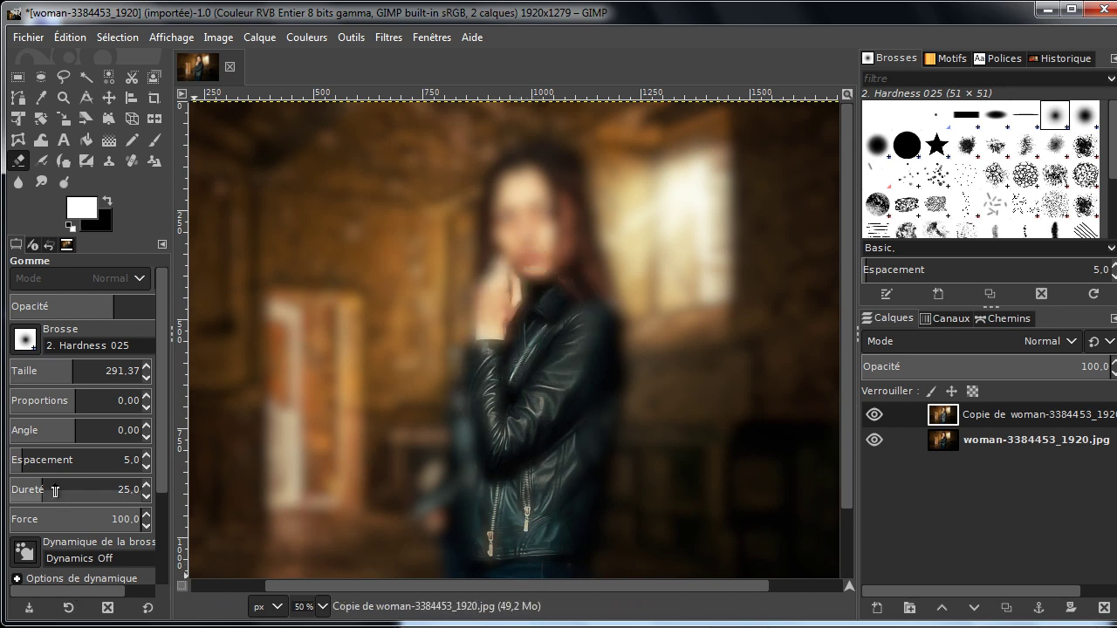
Shrink the eraser to 76.30 and erase the blur over the hand, face and hair, undoing one bad stroke
{"action": "left_click_drag", "start_coordinate": [43, 368], "coordinate": [37, 368]}
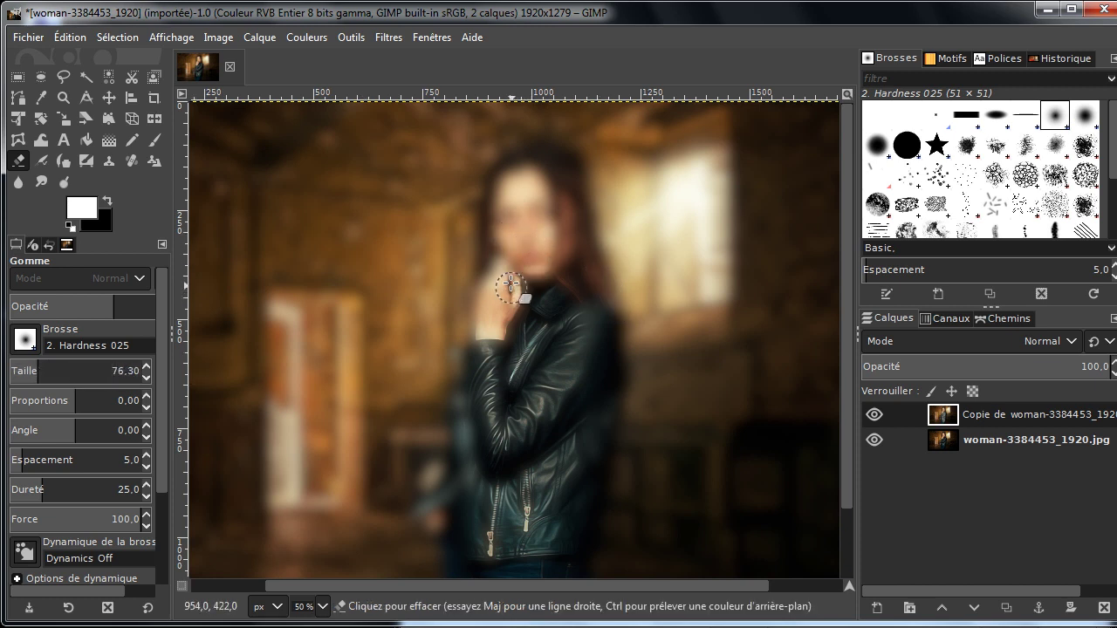
{"action": "mouse_move", "coordinate": [510, 284]}
{"action": "left_mouse_down"}
{"action": "mouse_move", "coordinate": [498, 206]}
{"action": "mouse_move", "coordinate": [521, 173]}
{"action": "mouse_move", "coordinate": [532, 277]}
{"action": "mouse_move", "coordinate": [534, 179]}
{"action": "mouse_move", "coordinate": [565, 296]}
{"action": "mouse_move", "coordinate": [581, 302]}
{"action": "mouse_move", "coordinate": [548, 187]}
{"action": "mouse_move", "coordinate": [515, 185]}
{"action": "mouse_move", "coordinate": [501, 210]}
{"action": "mouse_move", "coordinate": [468, 471]}
{"action": "mouse_move", "coordinate": [443, 474]}
{"action": "mouse_move", "coordinate": [445, 490]}
{"action": "left_mouse_up"}
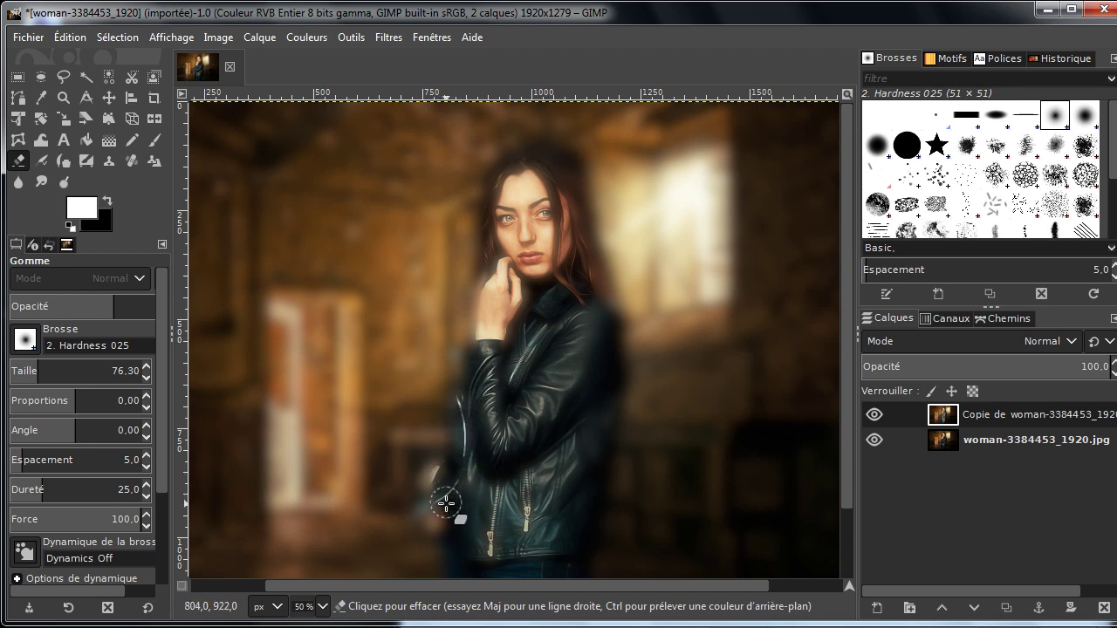
{"action": "key", "text": "ctrl+z"}
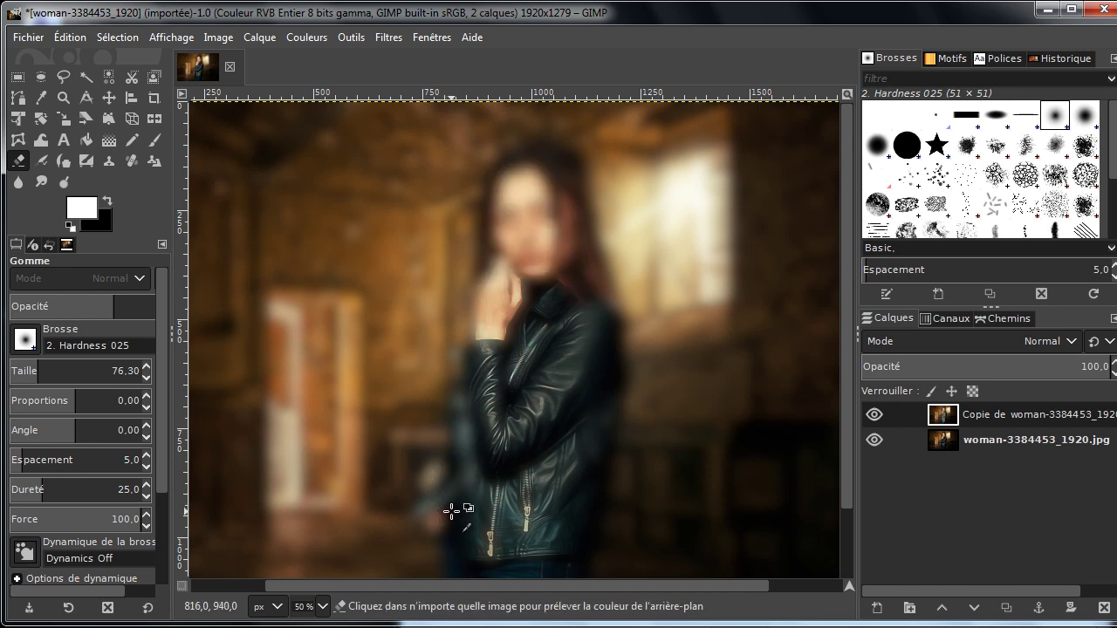
{"action": "mouse_move", "coordinate": [513, 194]}
{"action": "left_mouse_down"}
{"action": "mouse_move", "coordinate": [545, 205]}
{"action": "mouse_move", "coordinate": [549, 260]}
{"action": "mouse_move", "coordinate": [529, 269]}
{"action": "mouse_move", "coordinate": [519, 176]}
{"action": "mouse_move", "coordinate": [478, 442]}
{"action": "mouse_move", "coordinate": [462, 431]}
{"action": "mouse_move", "coordinate": [466, 403]}
{"action": "mouse_move", "coordinate": [473, 454]}
{"action": "mouse_move", "coordinate": [456, 565]}
{"action": "mouse_move", "coordinate": [570, 563]}
{"action": "mouse_move", "coordinate": [599, 449]}
{"action": "mouse_move", "coordinate": [607, 353]}
{"action": "mouse_move", "coordinate": [573, 185]}
{"action": "mouse_move", "coordinate": [580, 282]}
{"action": "mouse_move", "coordinate": [513, 187]}
{"action": "mouse_move", "coordinate": [460, 410]}
{"action": "mouse_move", "coordinate": [479, 527]}
{"action": "mouse_move", "coordinate": [542, 155]}
{"action": "mouse_move", "coordinate": [613, 365]}
{"action": "mouse_move", "coordinate": [582, 526]}
{"action": "mouse_move", "coordinate": [439, 518]}
{"action": "mouse_move", "coordinate": [478, 363]}
{"action": "mouse_move", "coordinate": [635, 239]}
{"action": "mouse_move", "coordinate": [631, 219]}
{"action": "mouse_move", "coordinate": [585, 193]}
{"action": "mouse_move", "coordinate": [603, 302]}
{"action": "mouse_move", "coordinate": [578, 171]}
{"action": "mouse_move", "coordinate": [515, 161]}
{"action": "mouse_move", "coordinate": [502, 171]}
{"action": "mouse_move", "coordinate": [510, 222]}
{"action": "mouse_move", "coordinate": [509, 167]}
{"action": "mouse_move", "coordinate": [541, 155]}
{"action": "mouse_move", "coordinate": [573, 164]}
{"action": "mouse_move", "coordinate": [588, 189]}
{"action": "mouse_move", "coordinate": [568, 159]}
{"action": "mouse_move", "coordinate": [539, 153]}
{"action": "mouse_move", "coordinate": [519, 194]}
{"action": "mouse_move", "coordinate": [510, 306]}
{"action": "mouse_move", "coordinate": [497, 292]}
{"action": "mouse_move", "coordinate": [499, 179]}
{"action": "mouse_move", "coordinate": [561, 157]}
{"action": "mouse_move", "coordinate": [590, 200]}
{"action": "mouse_move", "coordinate": [605, 344]}
{"action": "left_mouse_up"}
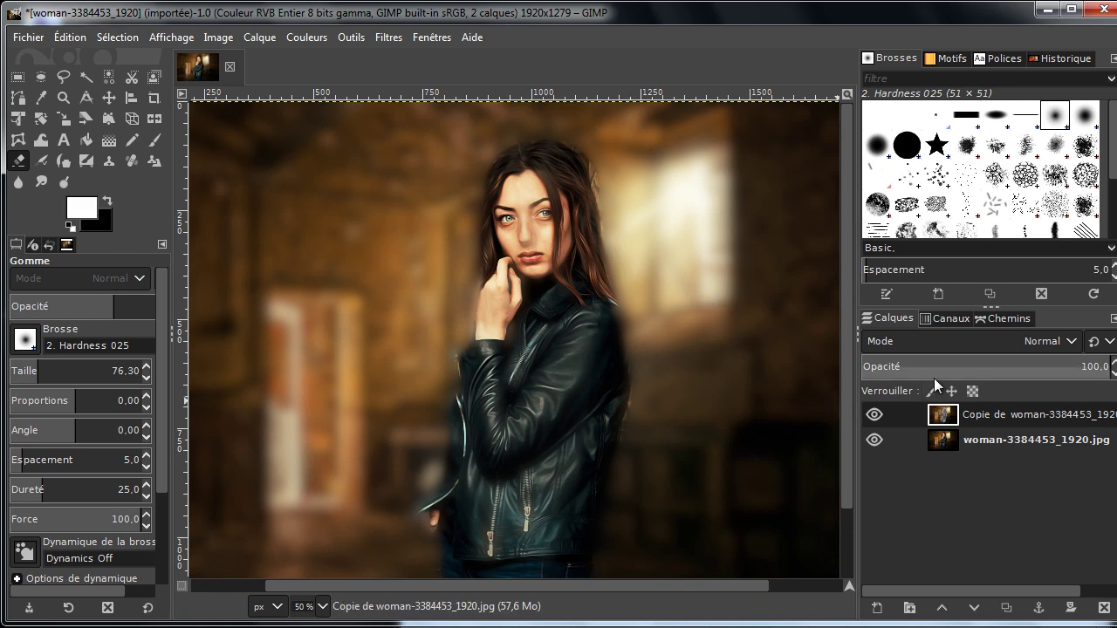
Toggle the blurred copy layer off and on to compare the result with the original
{"action": "left_click", "coordinate": [873, 415]}
{"action": "left_click", "coordinate": [873, 415]}
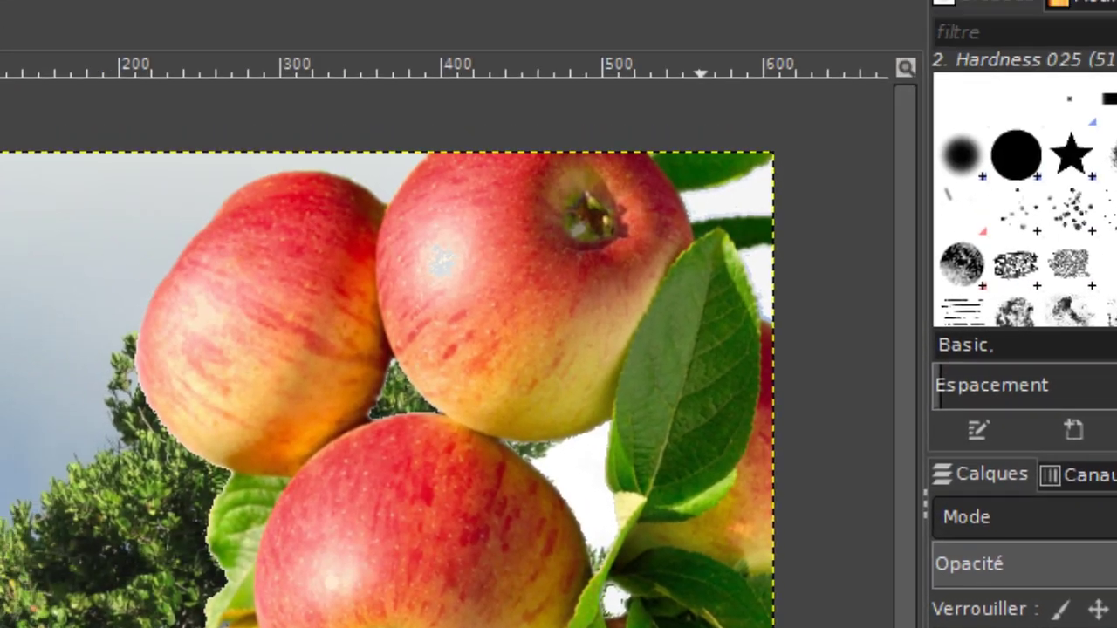
Apply a 4.86 Gaussian blur to the pomme_jaco_3.jpg orchard background layer
{"action": "left_click", "coordinate": [144, 70]}
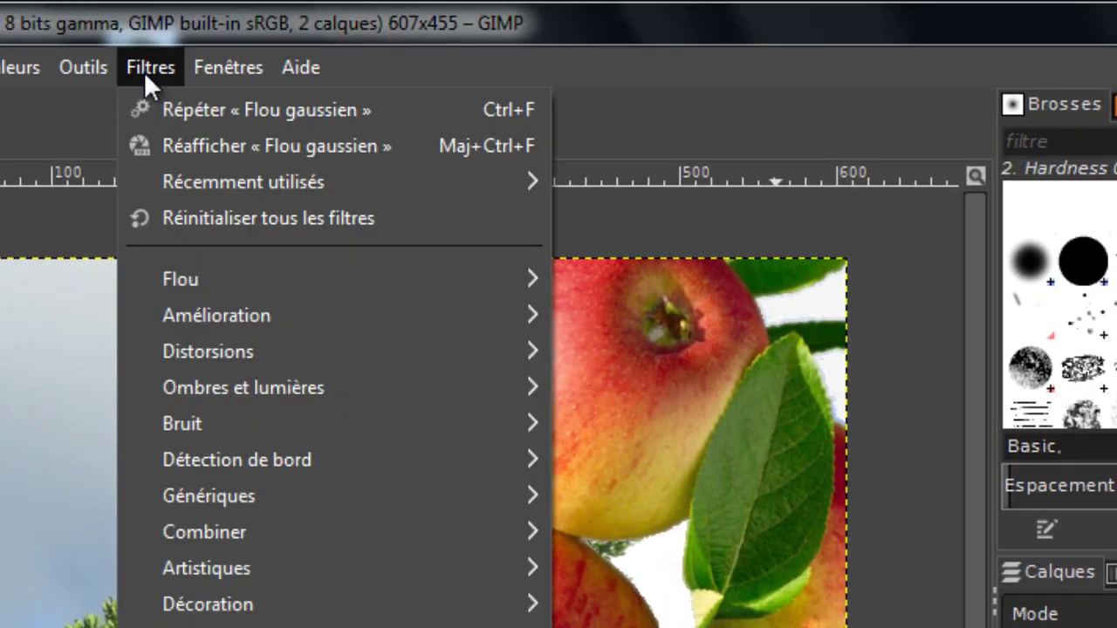
{"action": "mouse_move", "coordinate": [180, 279]}
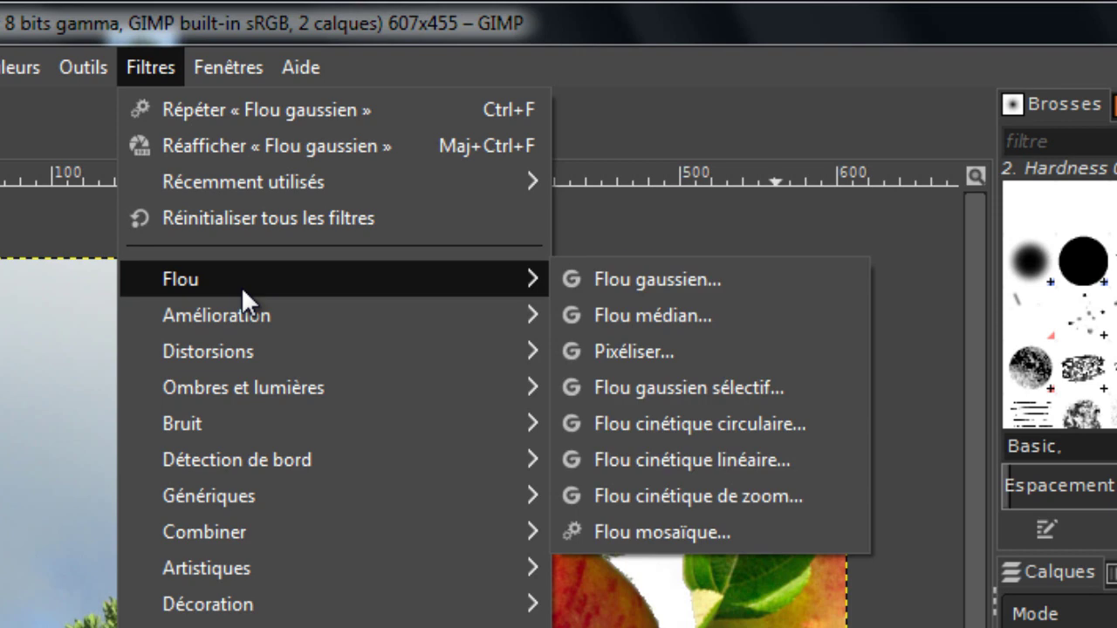
{"action": "left_click", "coordinate": [623, 281]}
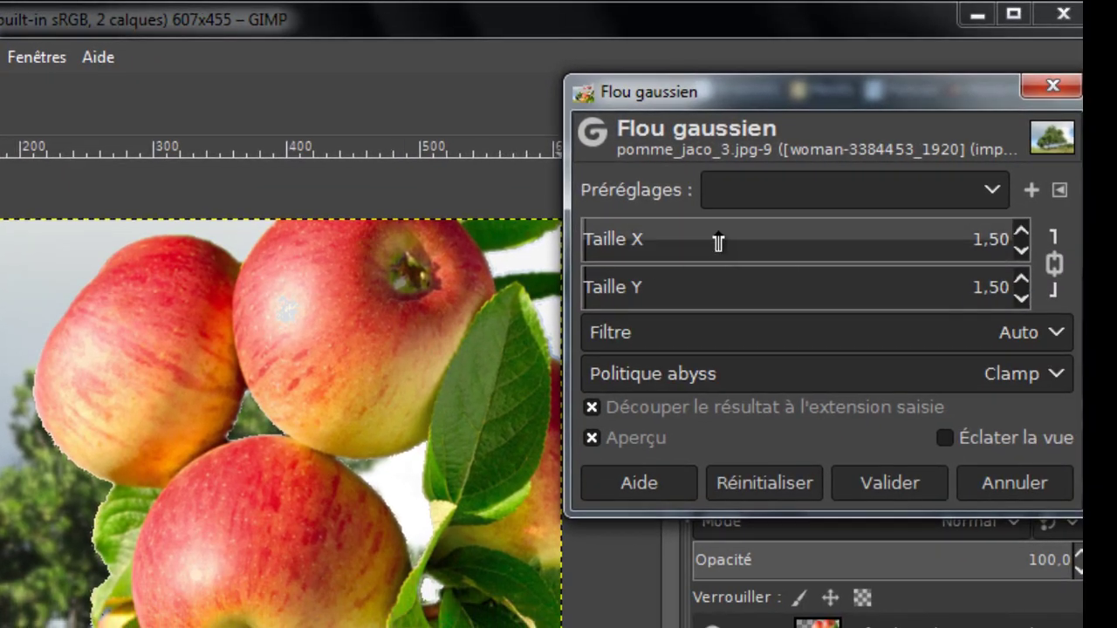
{"action": "left_click", "coordinate": [718, 241]}
{"action": "mouse_move", "coordinate": [718, 242]}
{"action": "left_mouse_down"}
{"action": "mouse_move", "coordinate": [585, 244]}
{"action": "mouse_move", "coordinate": [602, 244]}
{"action": "left_mouse_up"}
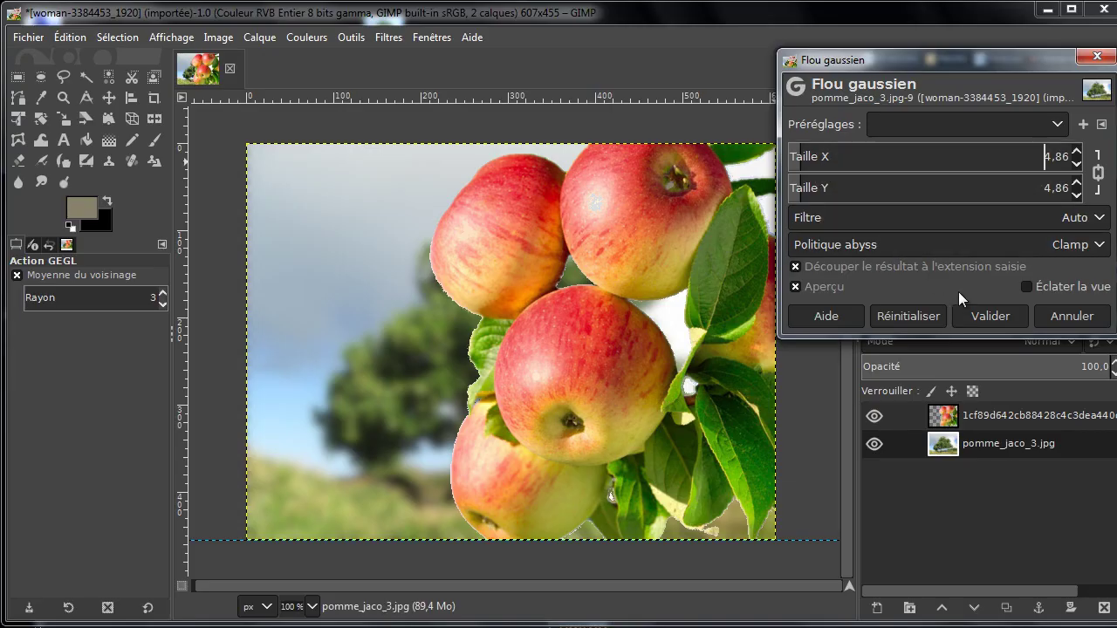
{"action": "left_click", "coordinate": [990, 316]}
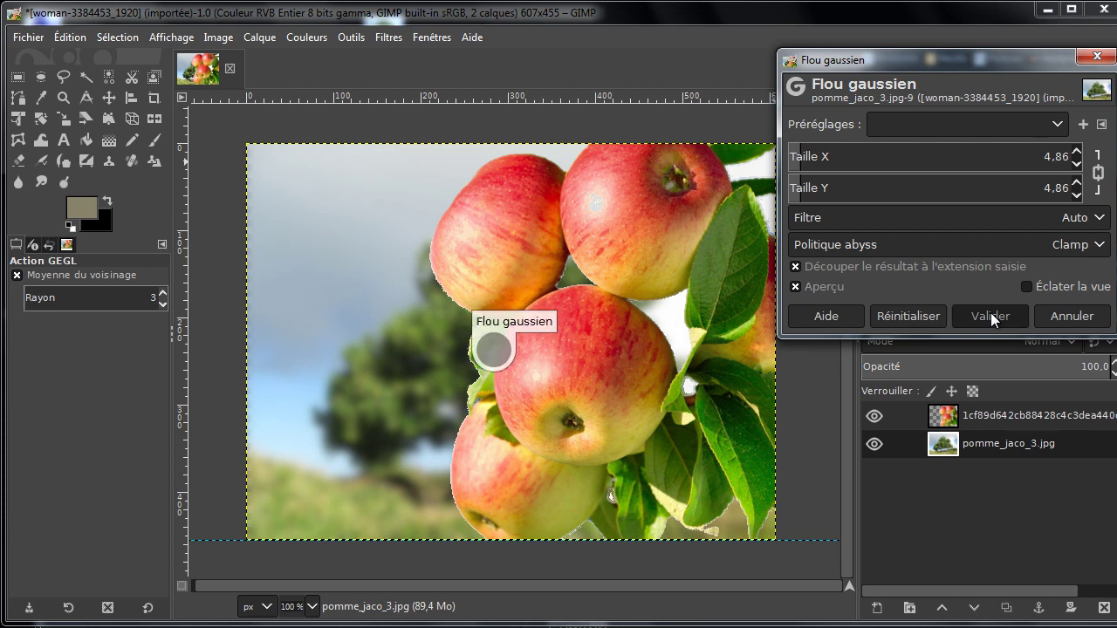